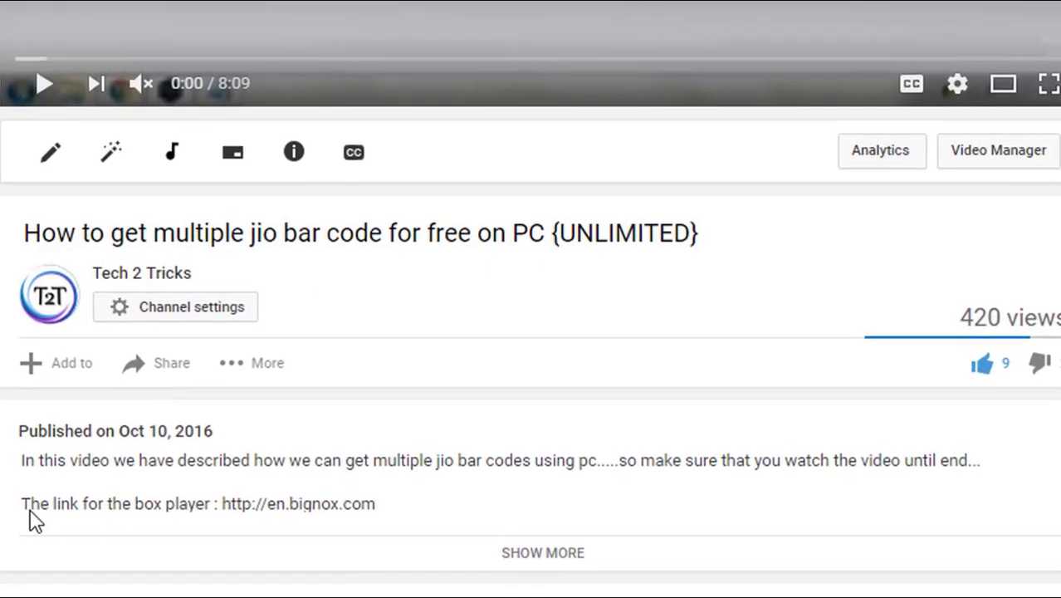
Show the video's full description with the box player, apk and social media links.
left_click(503, 562)
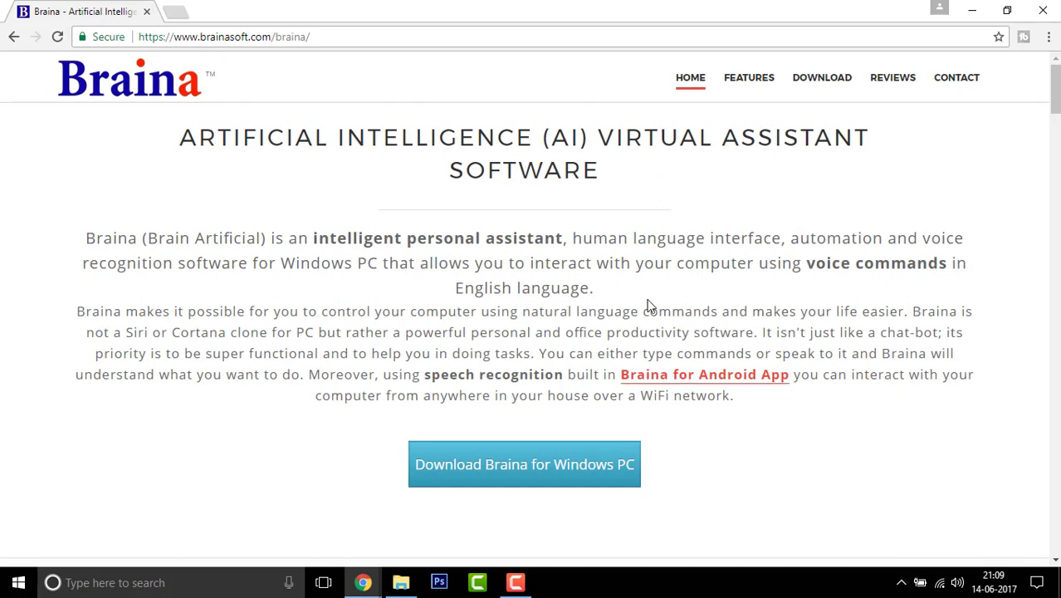
Scroll down to the Download Braina button, then reveal the desktop with the Braina setup shortcut.
scroll(670, 359, "down", 1)
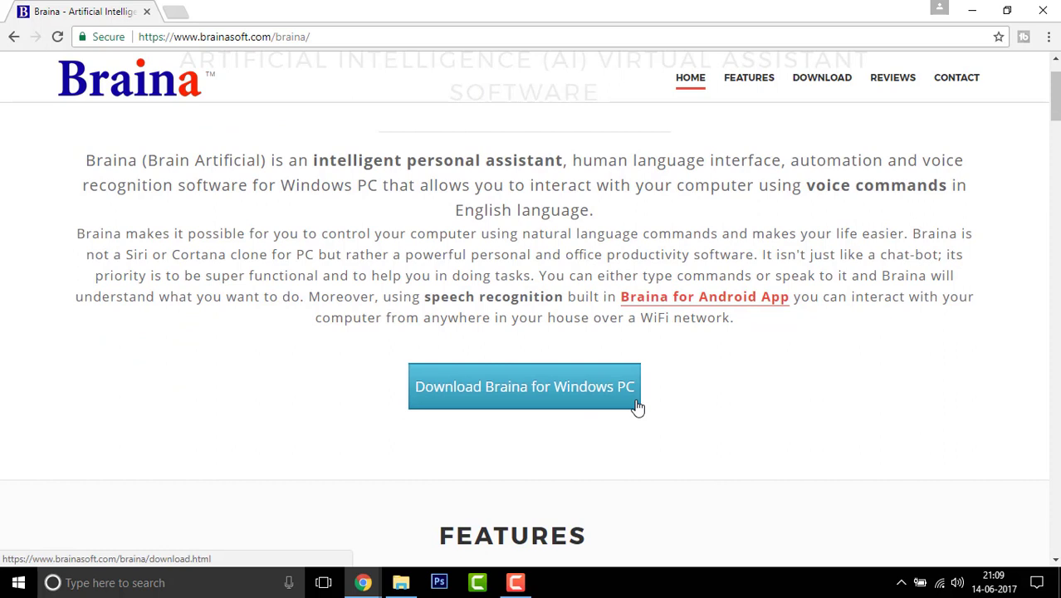
left_click(1056, 587)
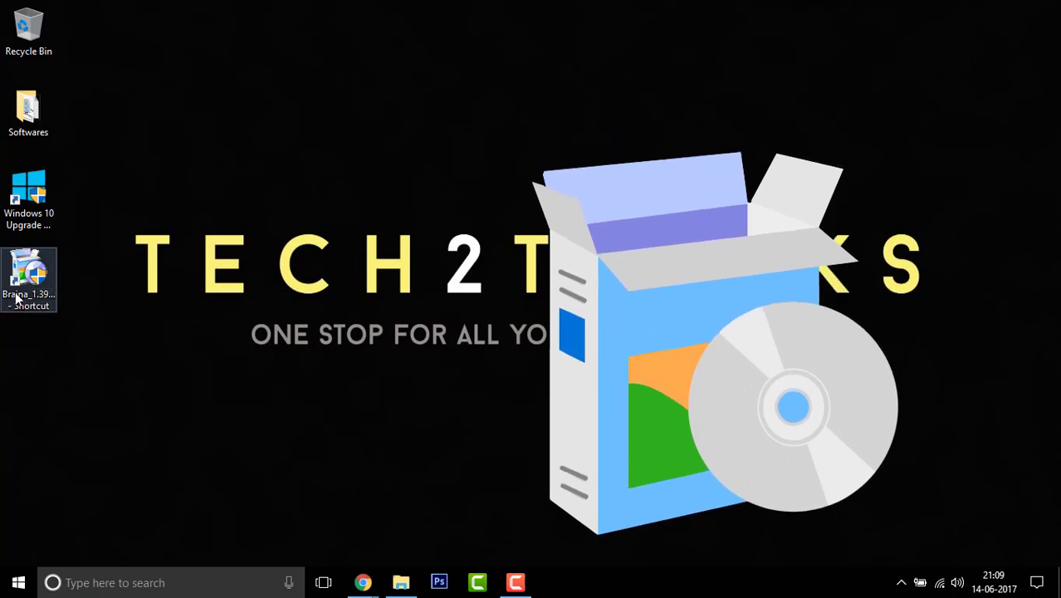
Launch Braina setup, accept the license and install Braina 1.391 into the default folder.
left_click(15, 298)
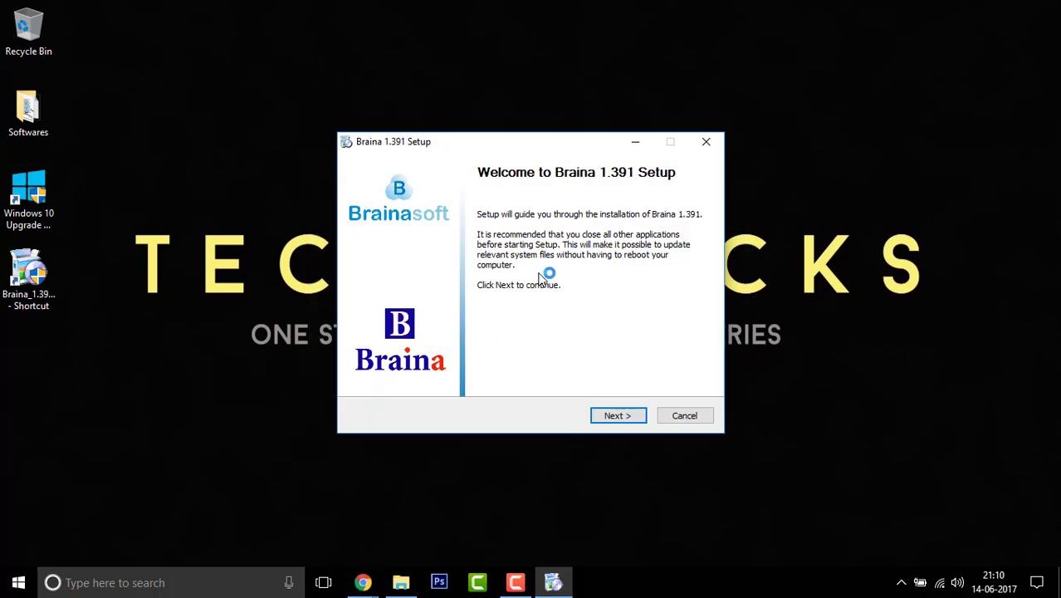
left_click(618, 416)
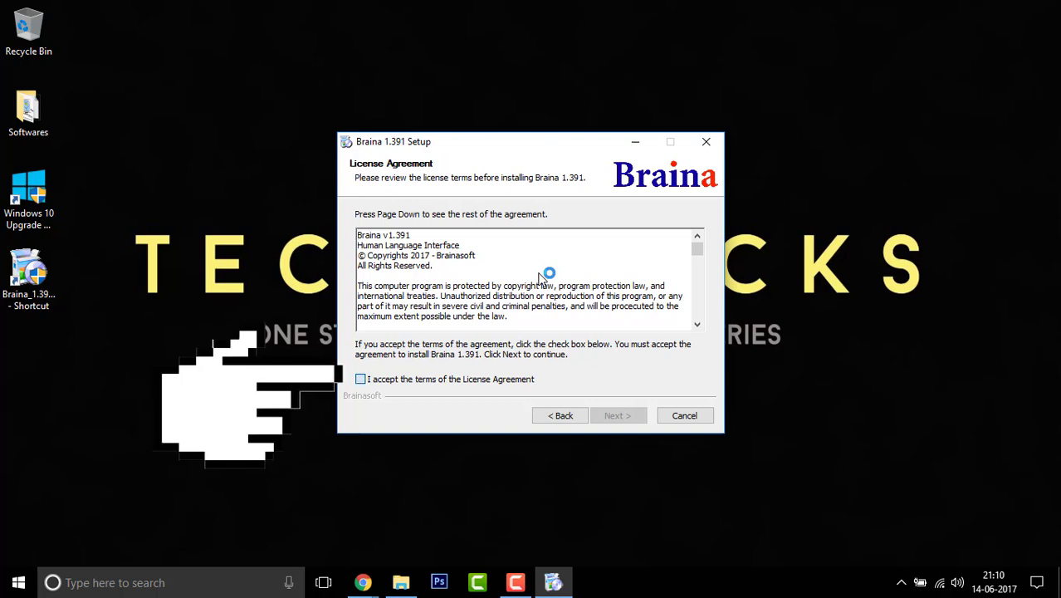
left_click(361, 379)
left_click(618, 415)
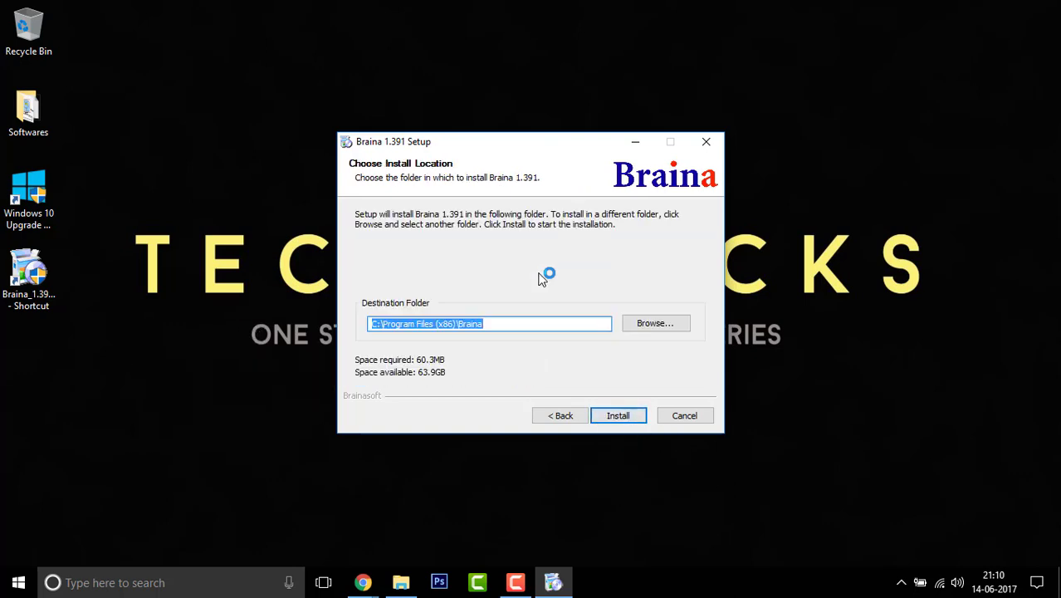
key("Return")
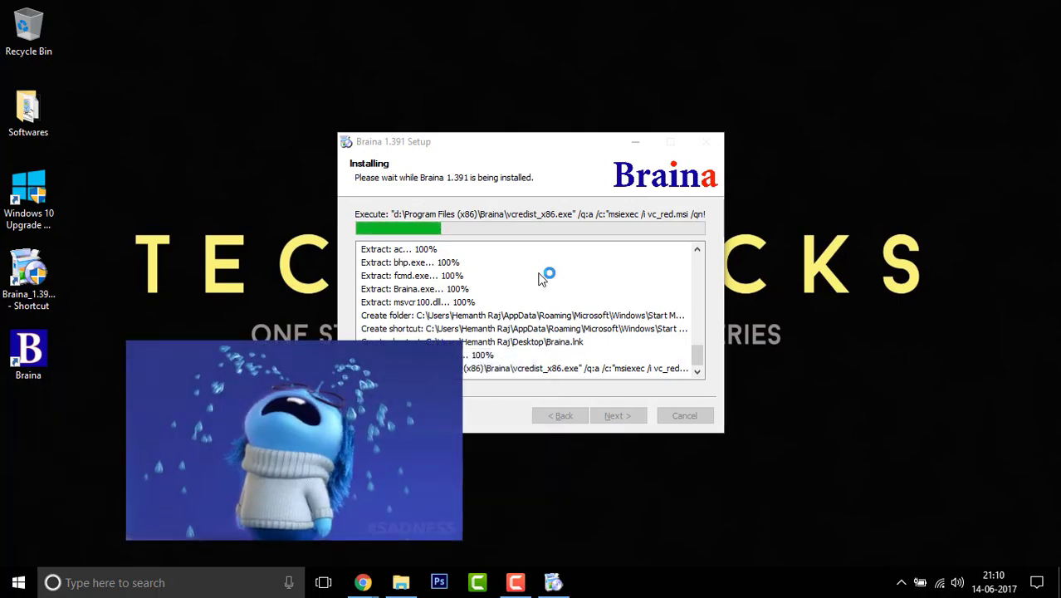
mouse_move(363, 582)
left_click(292, 554)
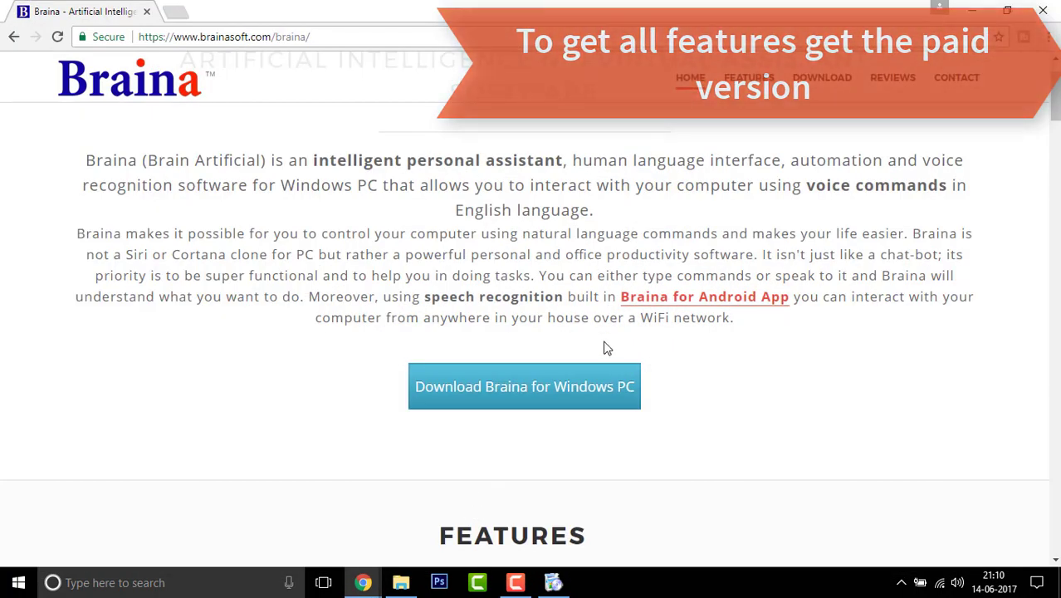
scroll(603, 346, "down", 4)
scroll(685, 272, "up", 5)
scroll(685, 271, "down", 10)
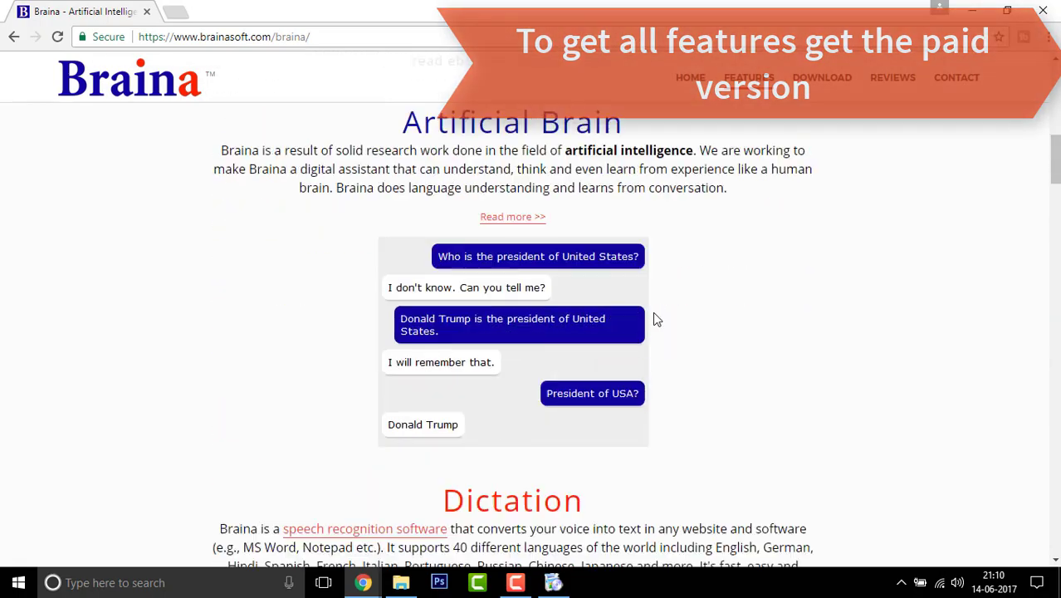
scroll(656, 311, "up", 12)
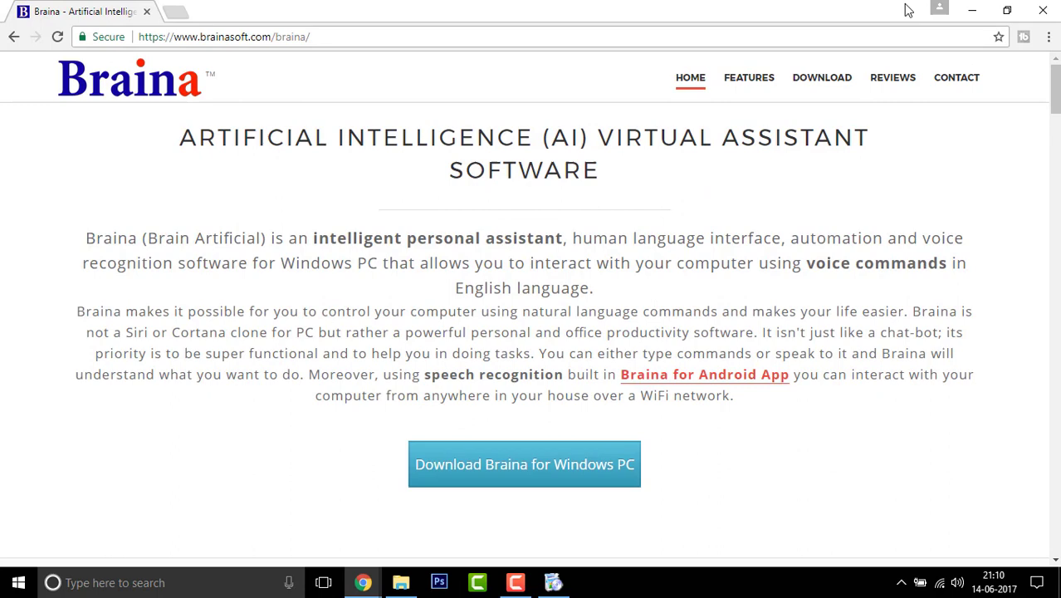
left_click(973, 12)
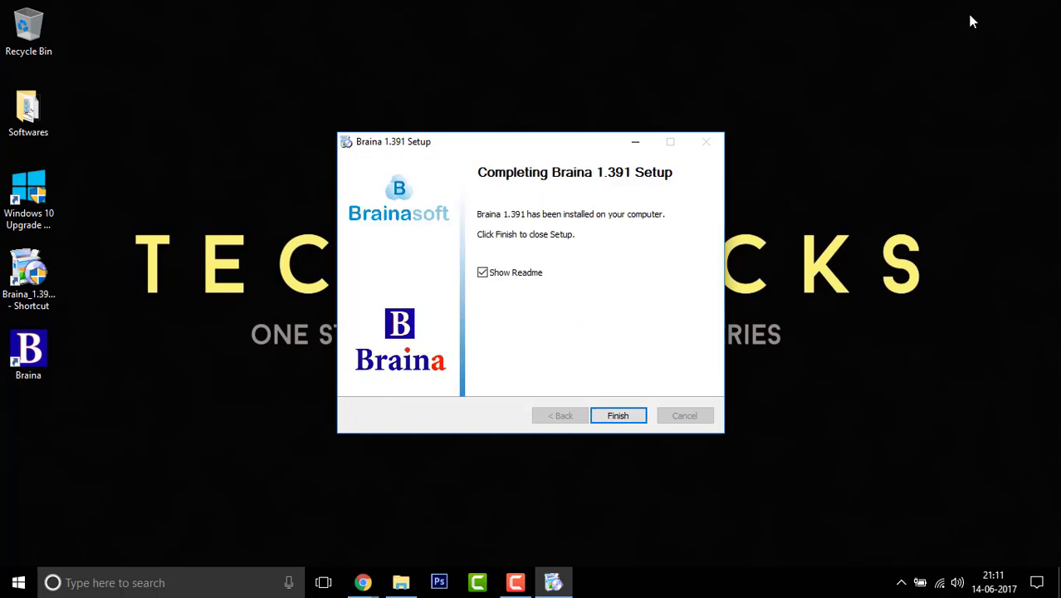
Finish the Braina 1.391 installation and close the setup wizard.
key("Return")
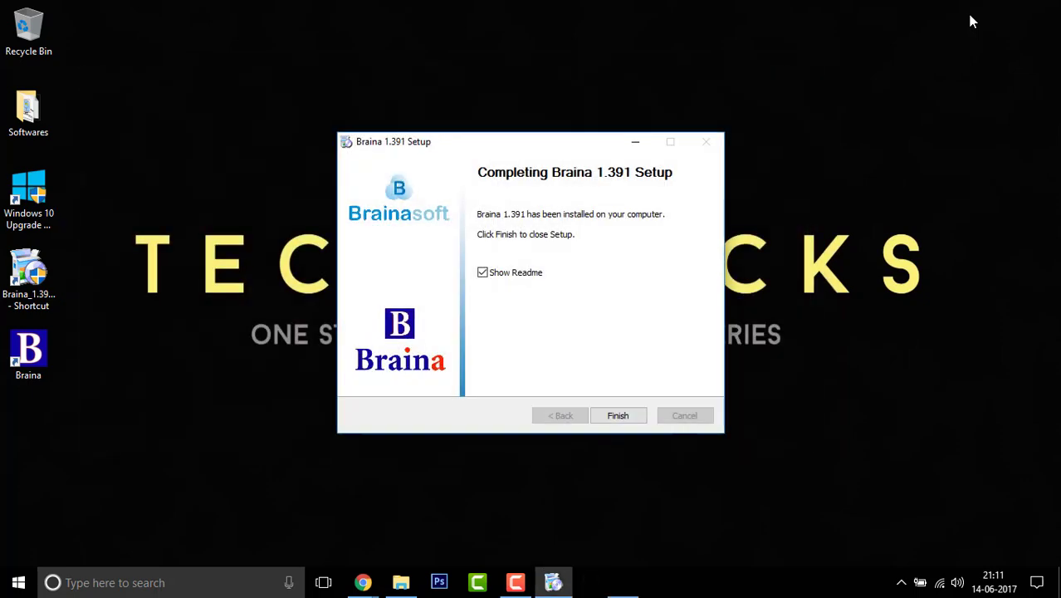
Enter the user's name, birthday, city, country and e-mail, create the profile and acknowledge confirmation.
key("Return")
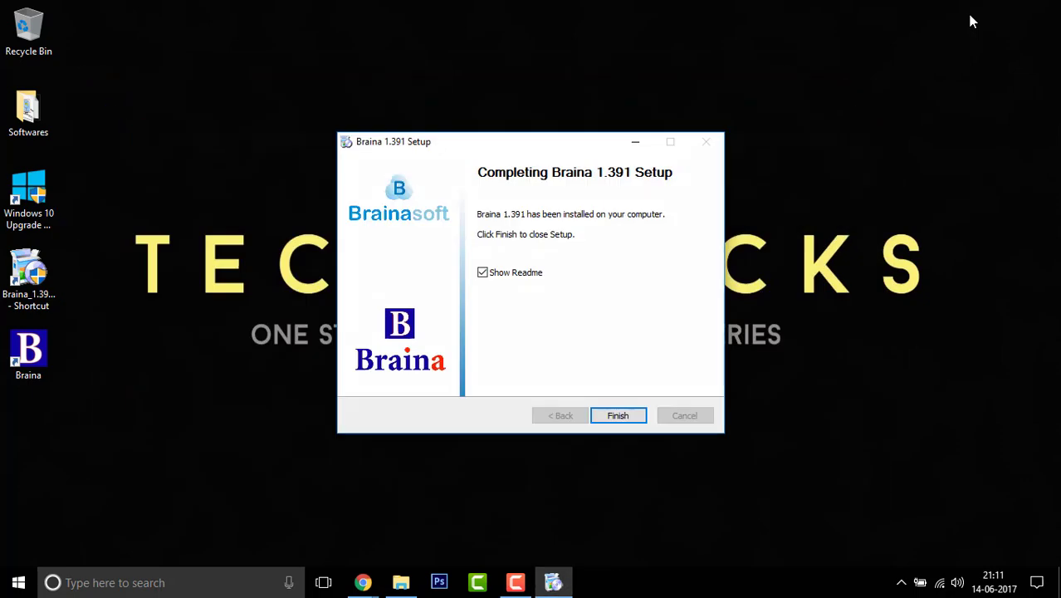
key("Return")
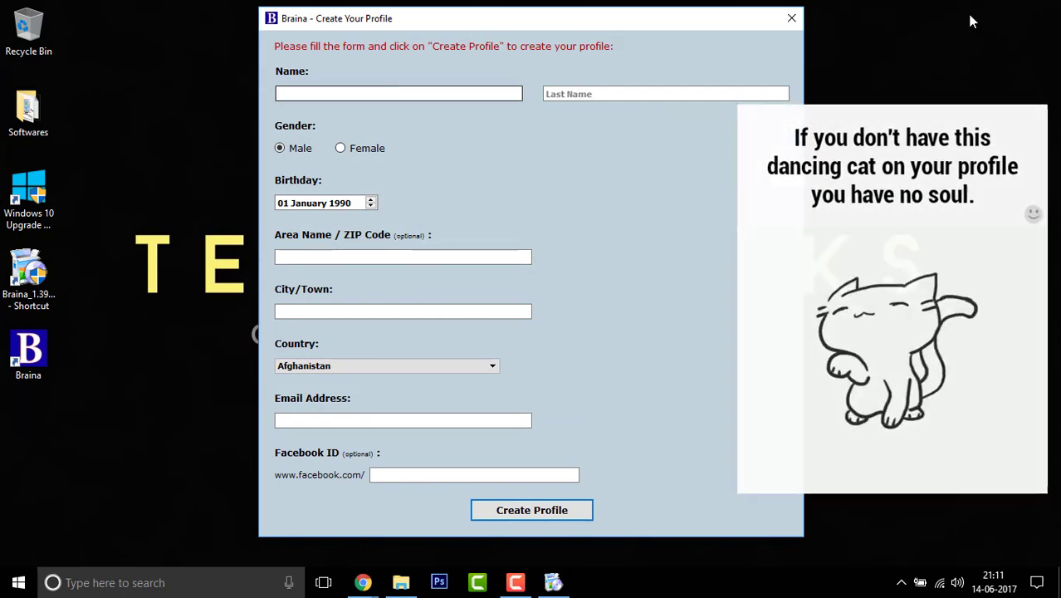
type("manth")
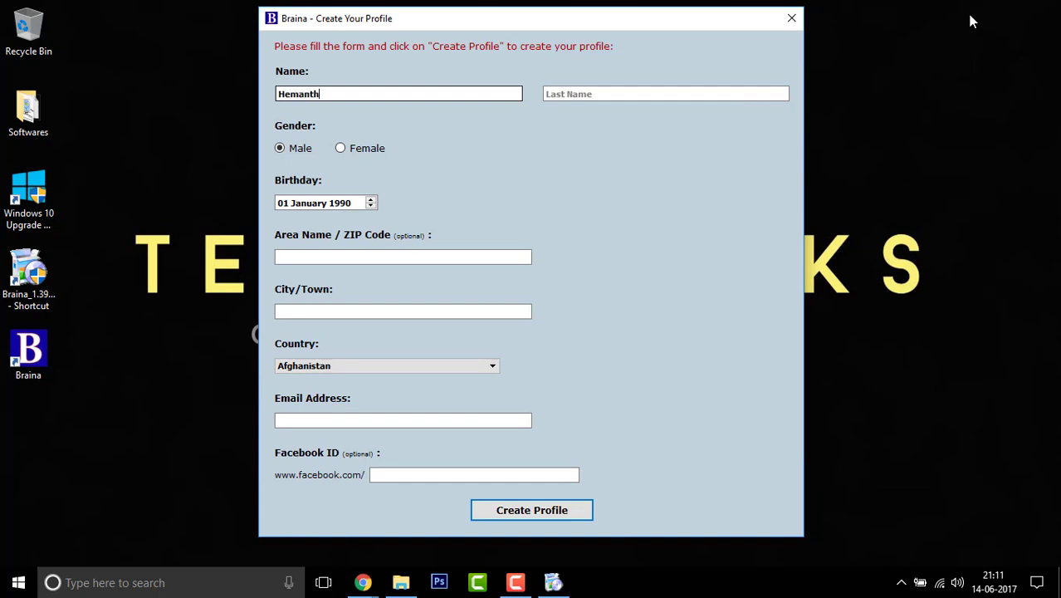
key("Tab")
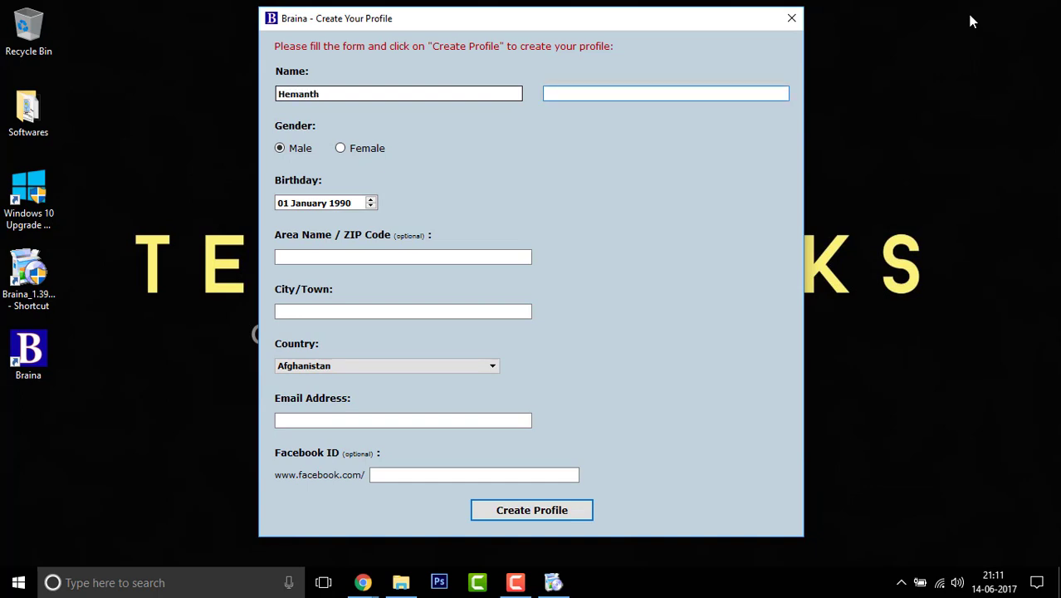
key("Tab")
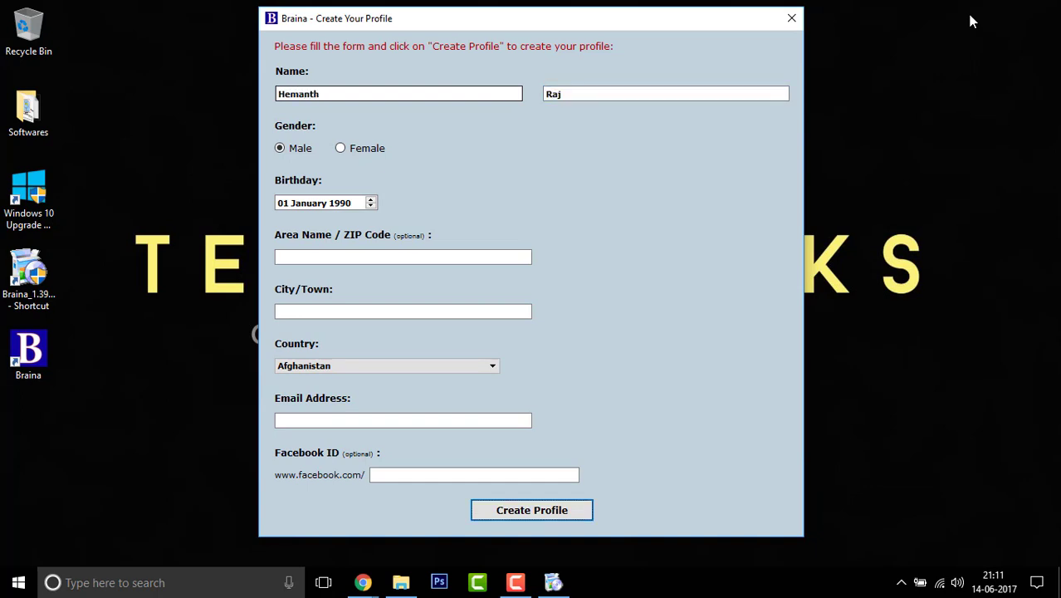
key("Tab")
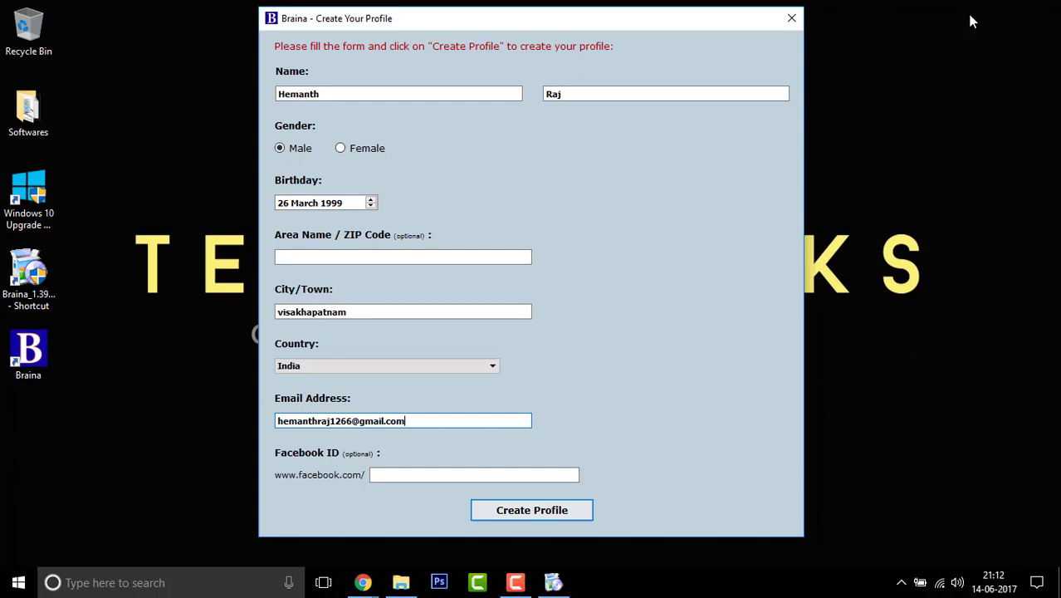
key("Tab")
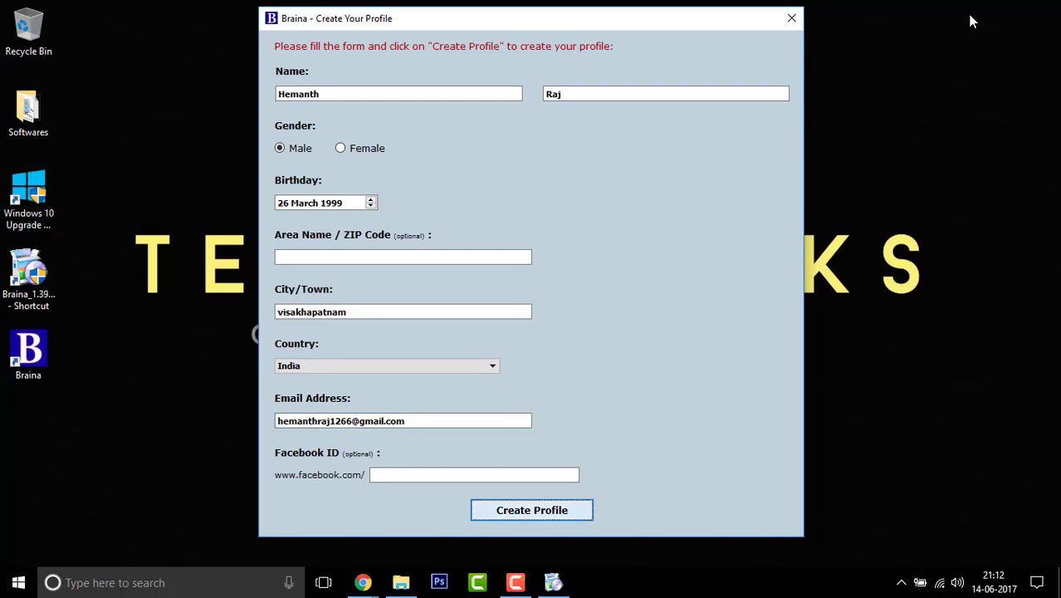
key("Return")
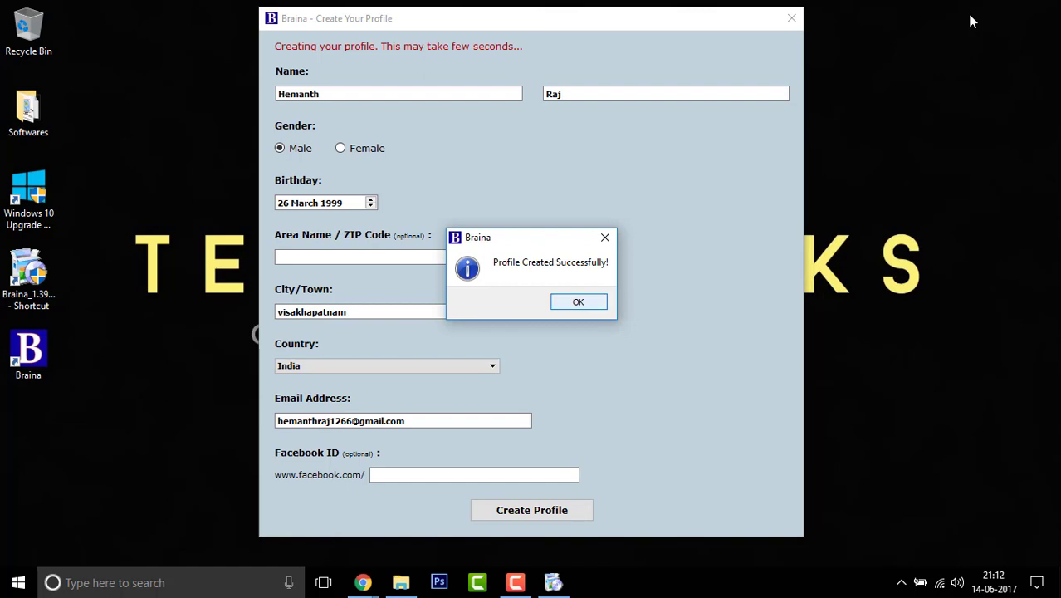
key("Return")
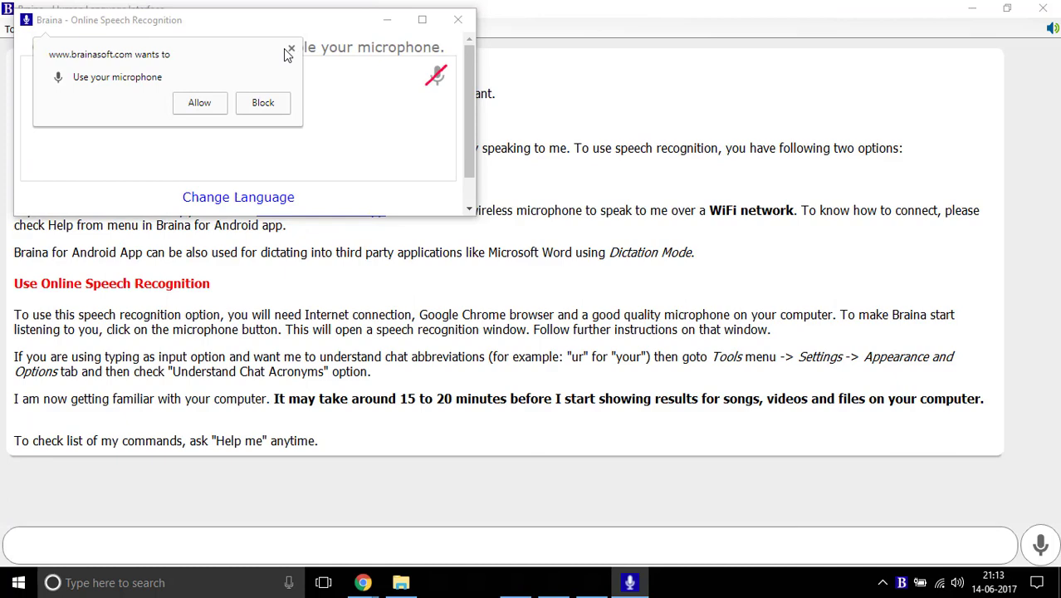
Decline microphone access and close the Online Speech Recognition window.
left_click(290, 49)
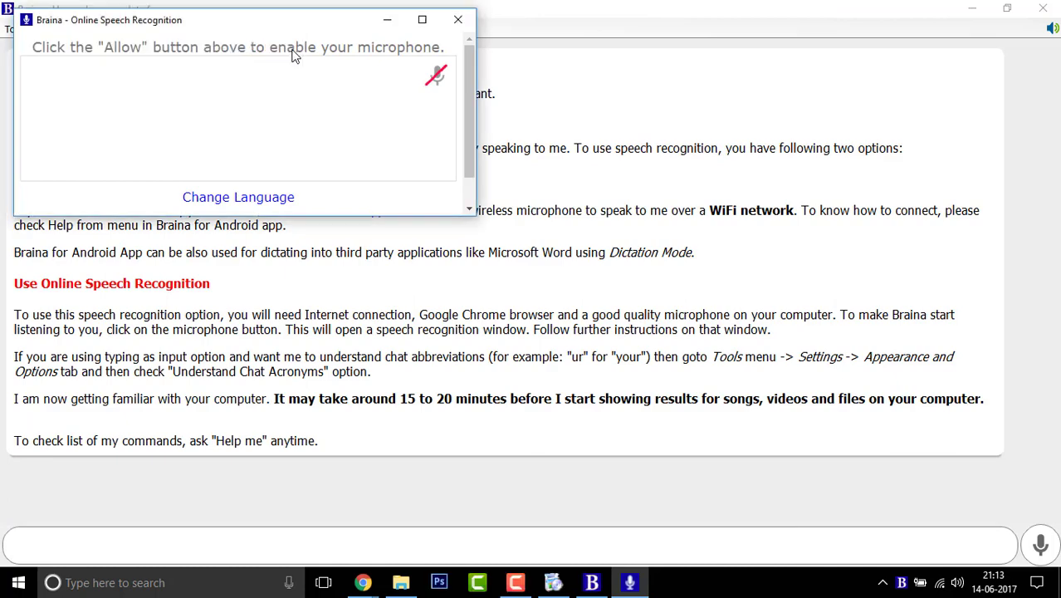
left_click(451, 28)
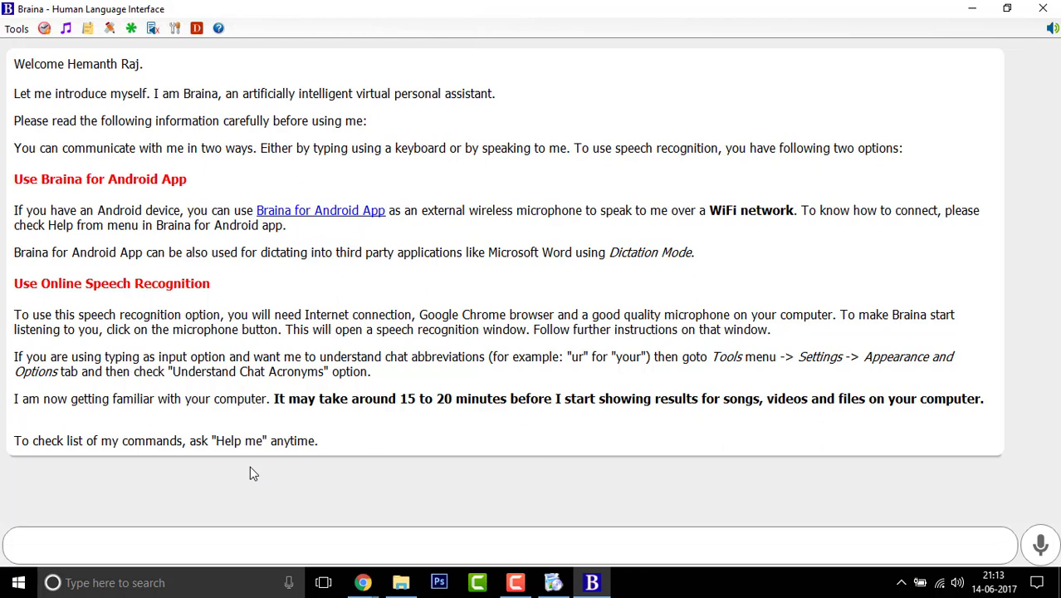
Send Braina the chat messages 'hii' and 'what are you doing'.
key("Return")
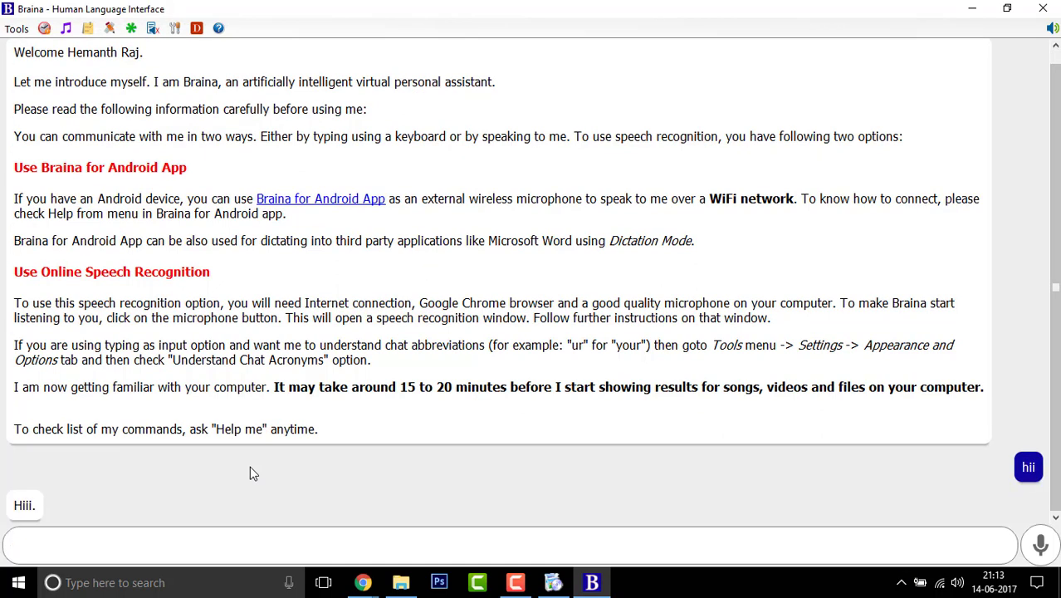
type("what are")
key("BackSpace")
key("BackSpace")
type("are you doing")
key("Return")
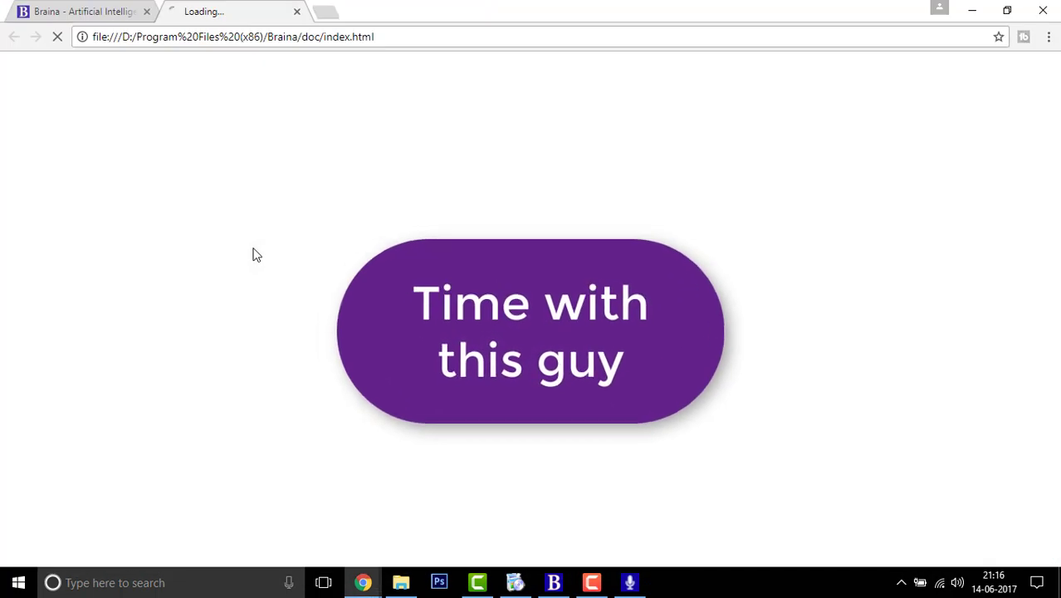
Close the Braina Documentation tab in Chrome to return to the Braina chat.
left_click(296, 12)
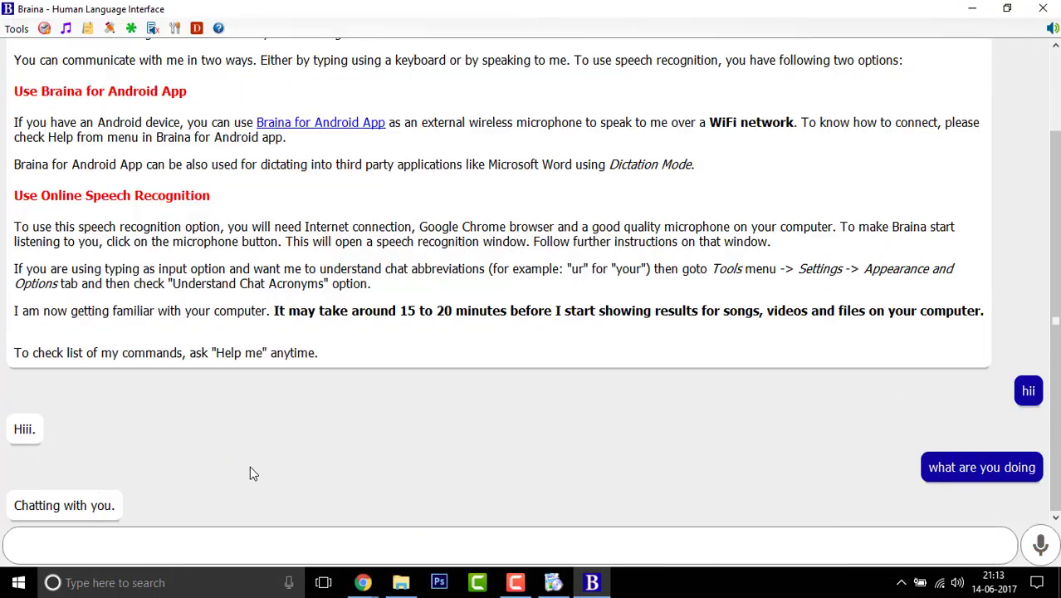